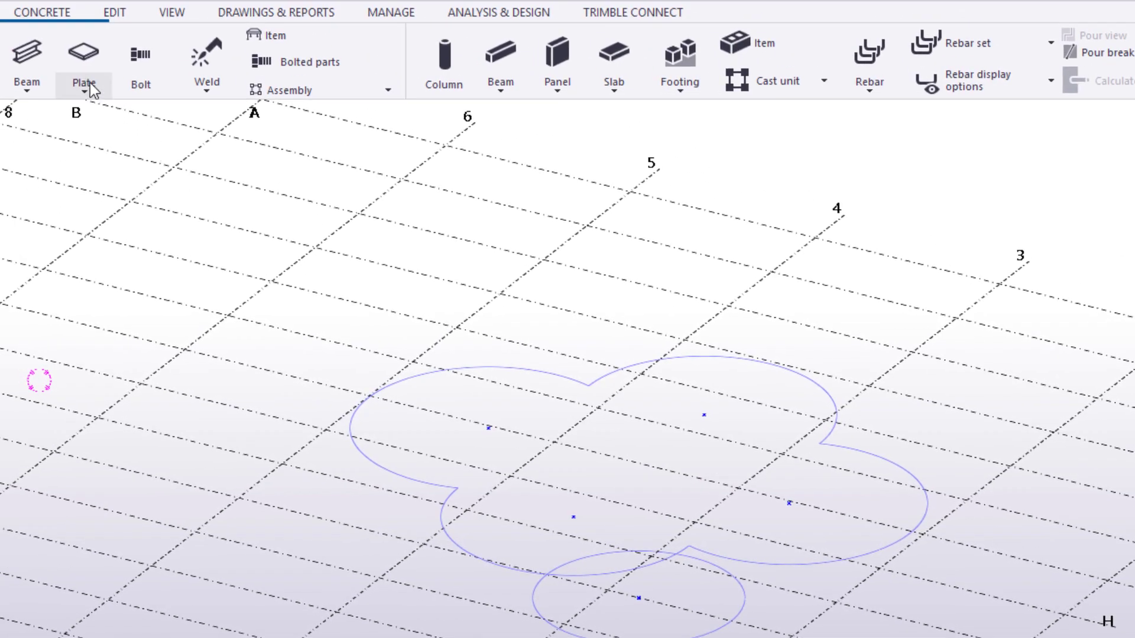
# Start the Create lofted plate command from the Plate dropdown.
pyautogui.click(90, 83)
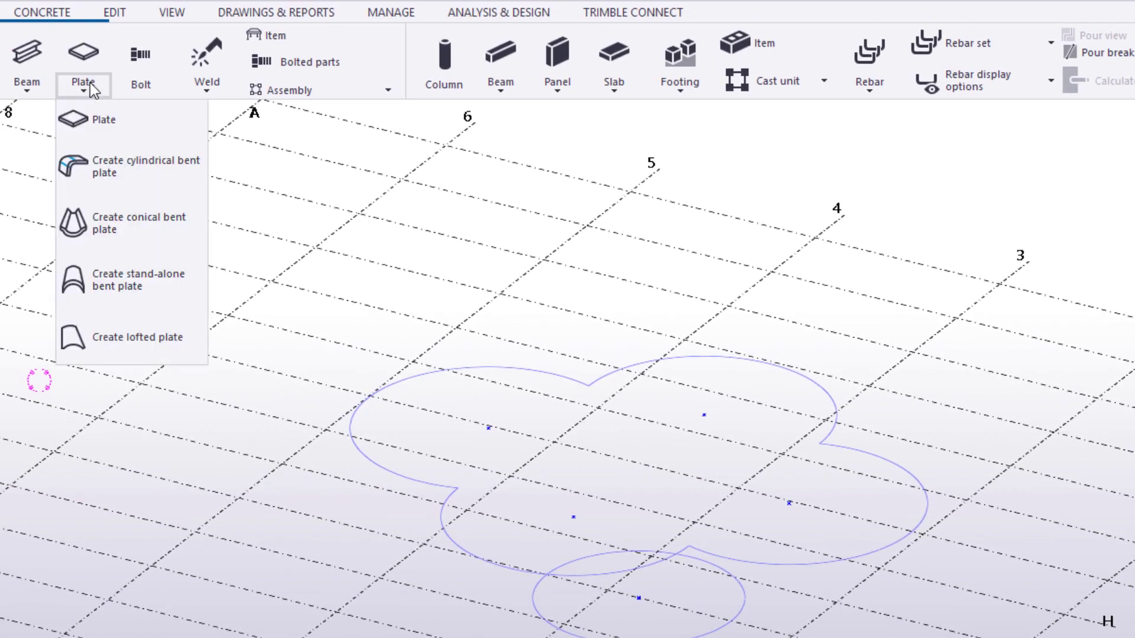
pyautogui.click(172, 342)
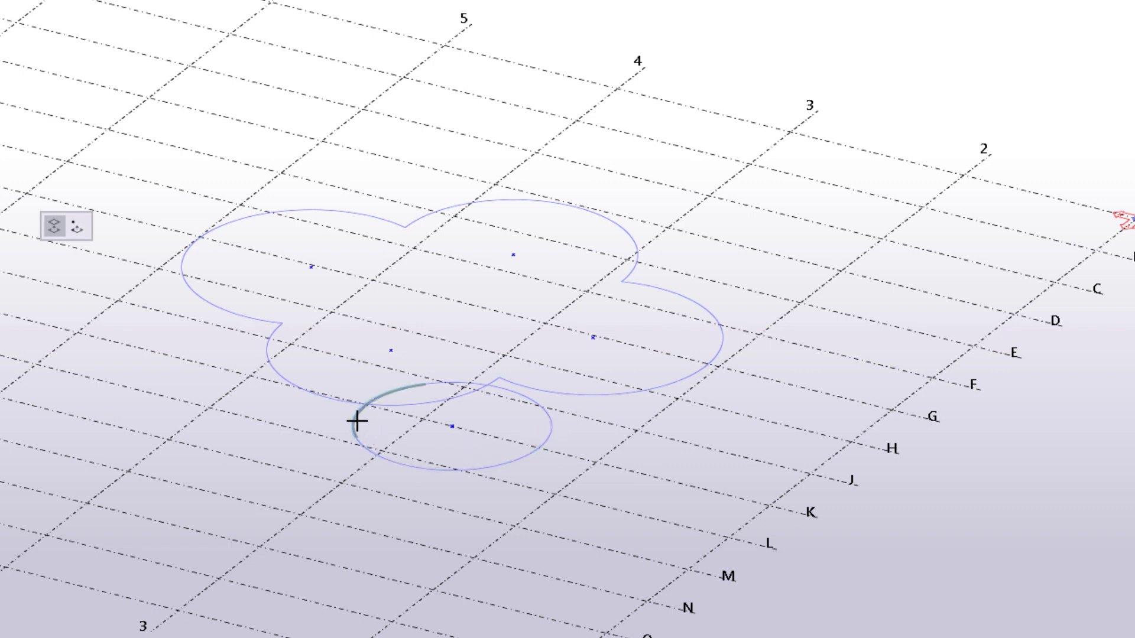
# Loft the left, right, top and lower-left outer arcs each down to the inner circle.
pyautogui.click(199, 300)
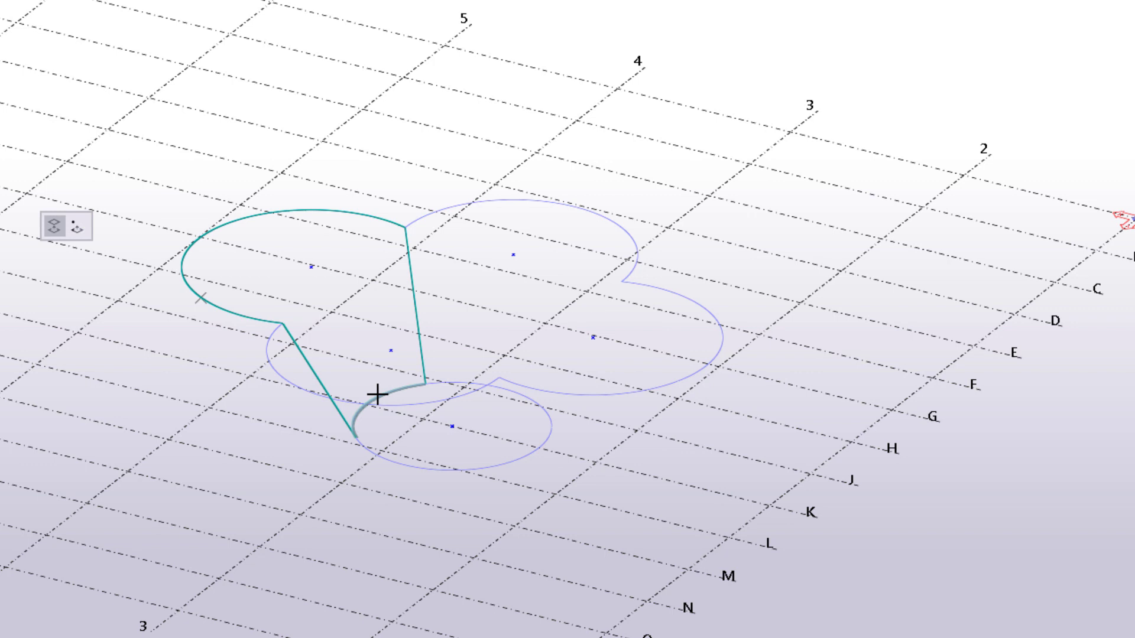
pyautogui.click(376, 394)
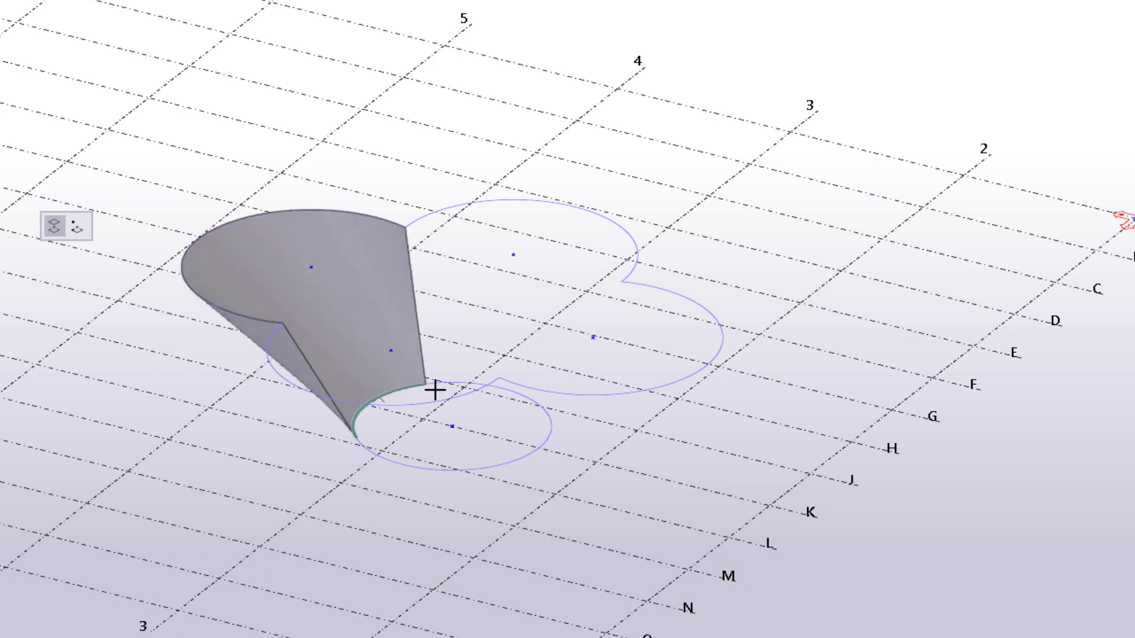
pyautogui.click(630, 392)
pyautogui.click(554, 436)
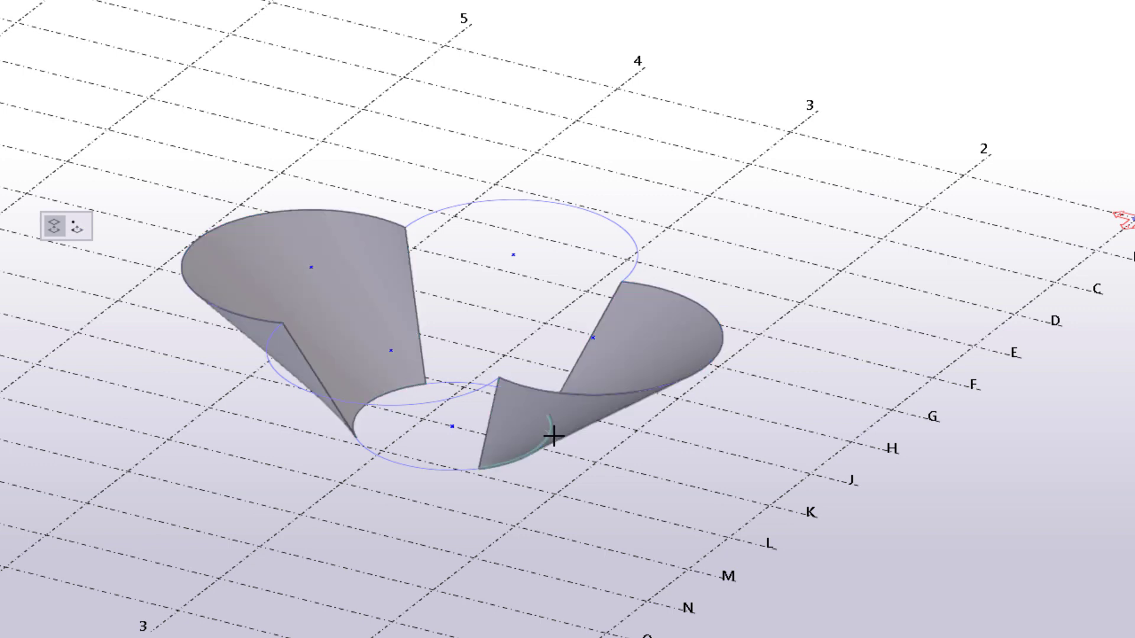
pyautogui.click(498, 201)
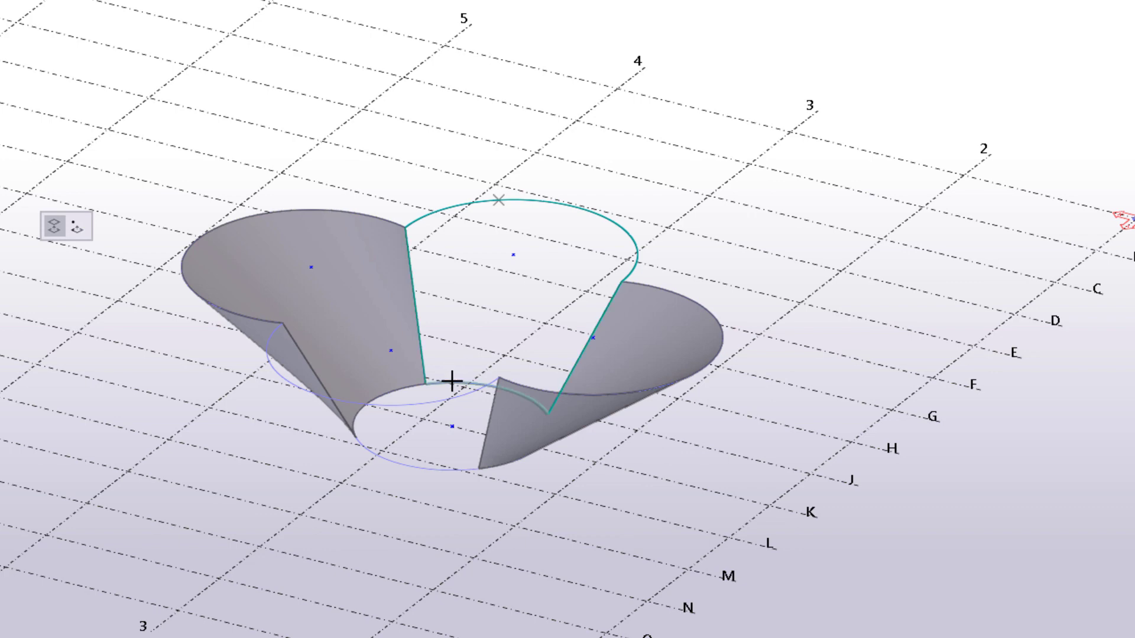
pyautogui.click(451, 382)
pyautogui.click(438, 402)
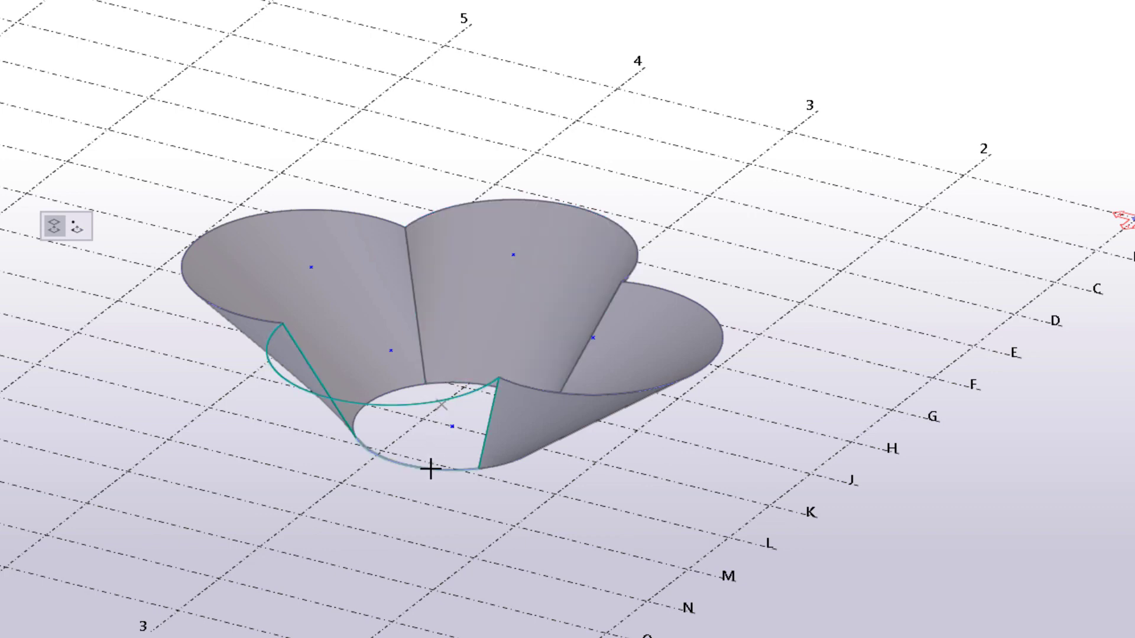
pyautogui.click(435, 467)
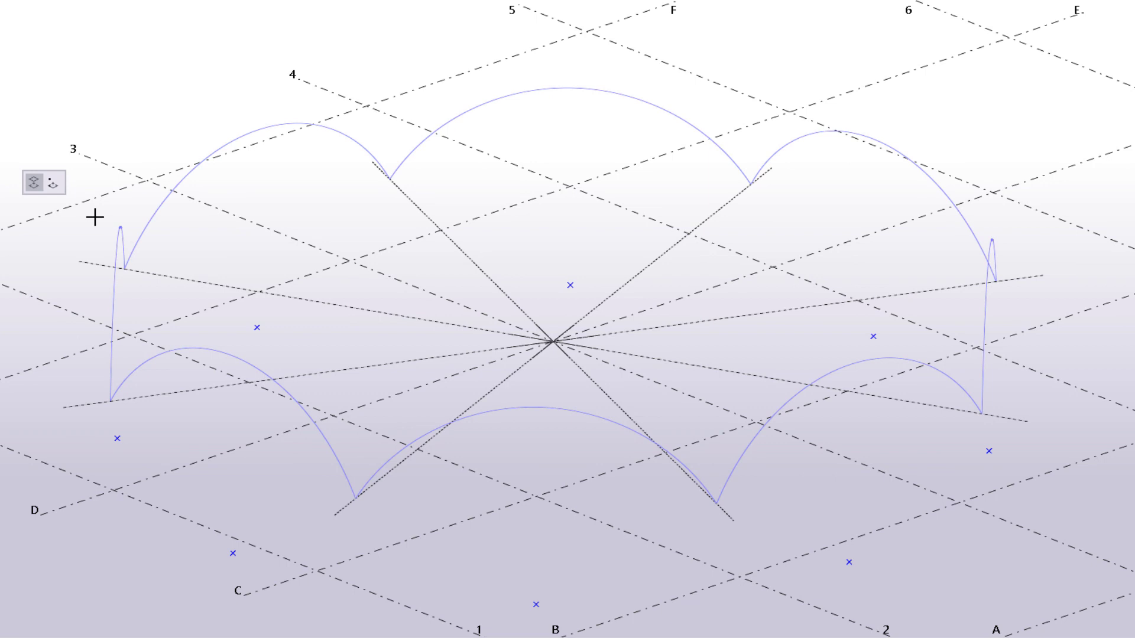
# Loft plates from the radial lines up to the top-left, top and right arcs and the right vertical curve.
pyautogui.click(190, 278)
pyautogui.click(211, 155)
pyautogui.click(414, 202)
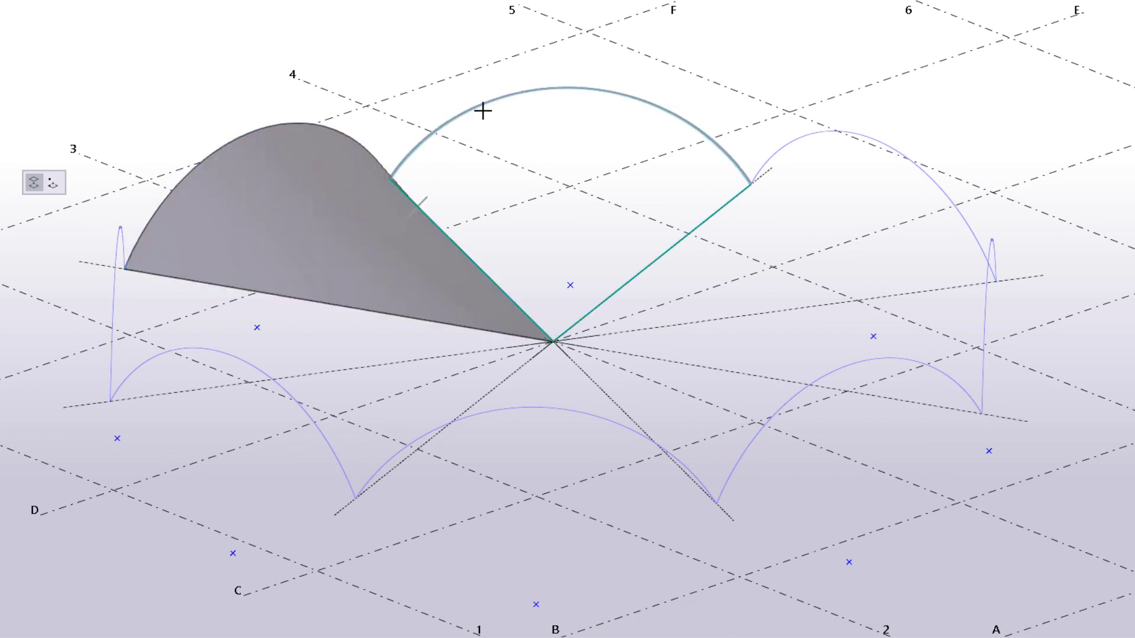
pyautogui.click(481, 109)
pyautogui.click(736, 196)
pyautogui.click(860, 139)
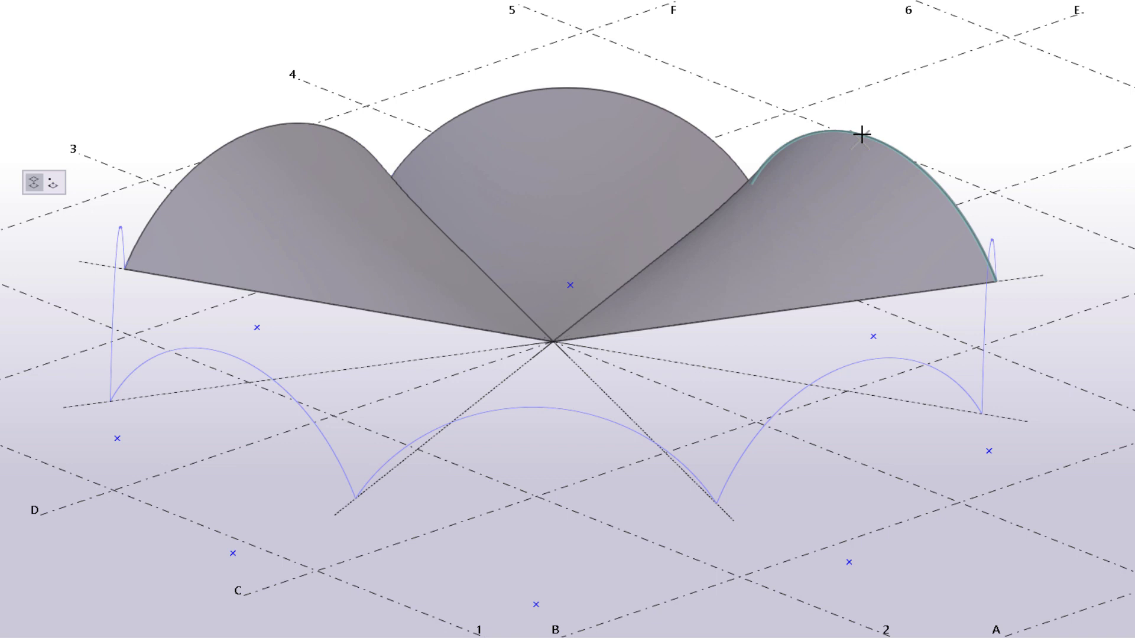
pyautogui.click(864, 301)
pyautogui.click(980, 324)
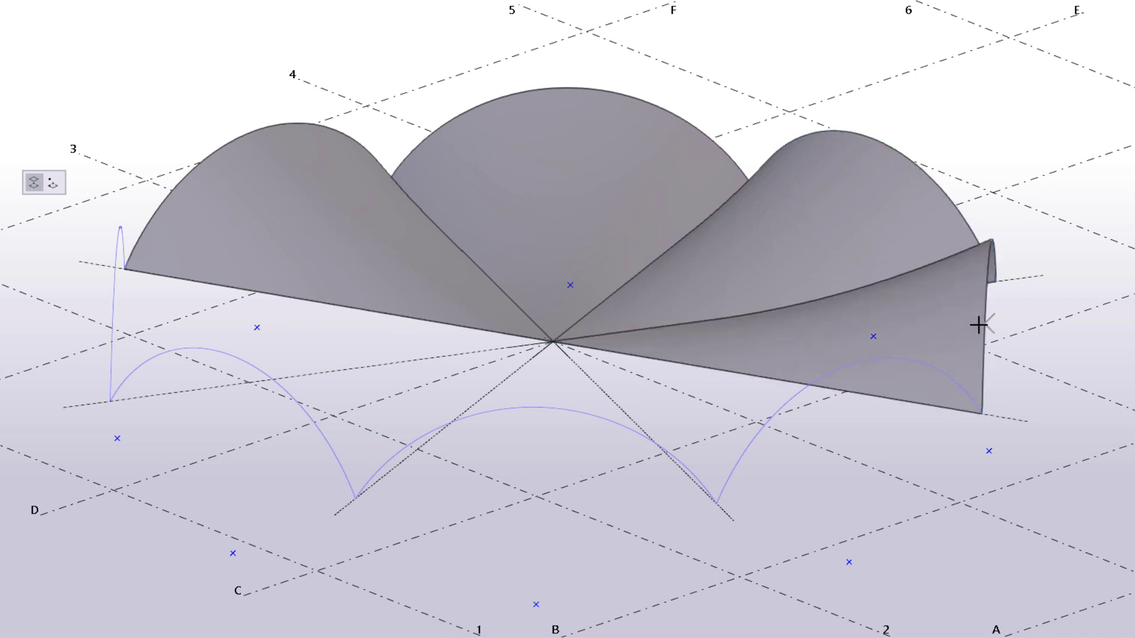
# Loft the remaining plates to the lower-right, front and lower-left arcs and the left vertical curve, then finish.
pyautogui.click(787, 402)
pyautogui.click(620, 404)
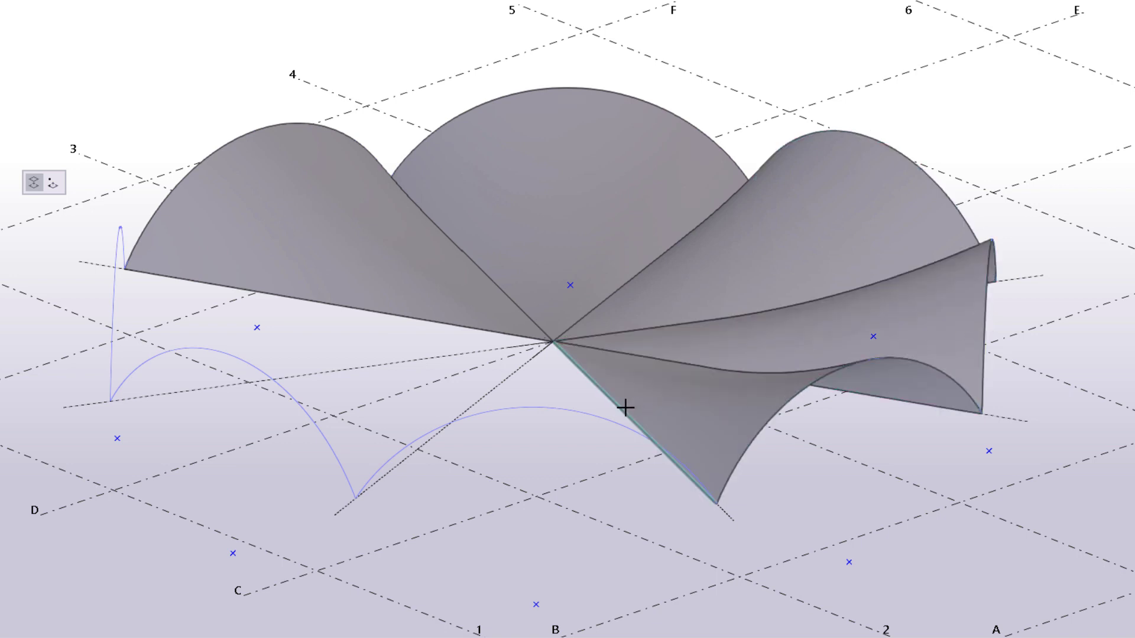
pyautogui.click(590, 412)
pyautogui.click(324, 426)
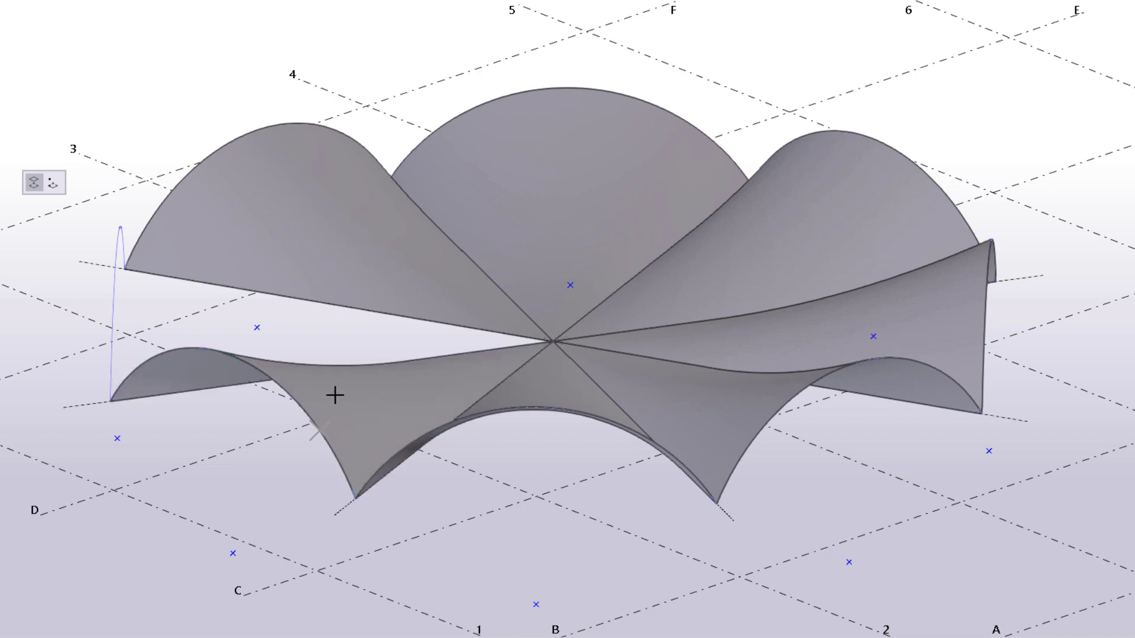
pyautogui.click(363, 365)
pyautogui.click(113, 301)
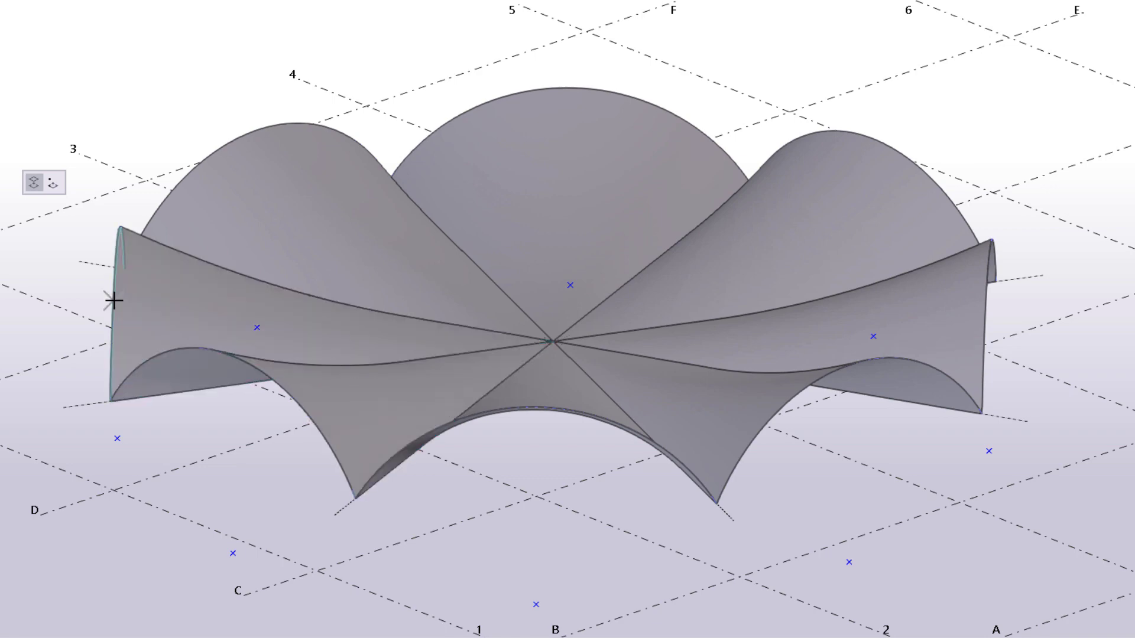
pyautogui.press('Escape')
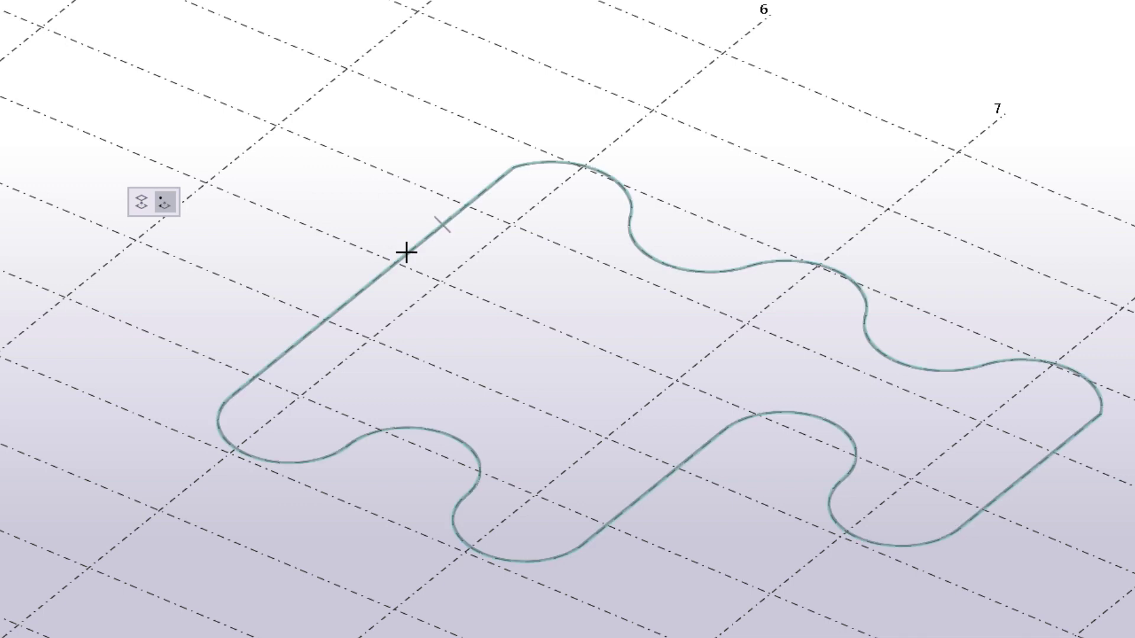
# Loft a wall plate from the wavy closed polycurve to a copy offset 2000.00 upward.
pyautogui.click(417, 242)
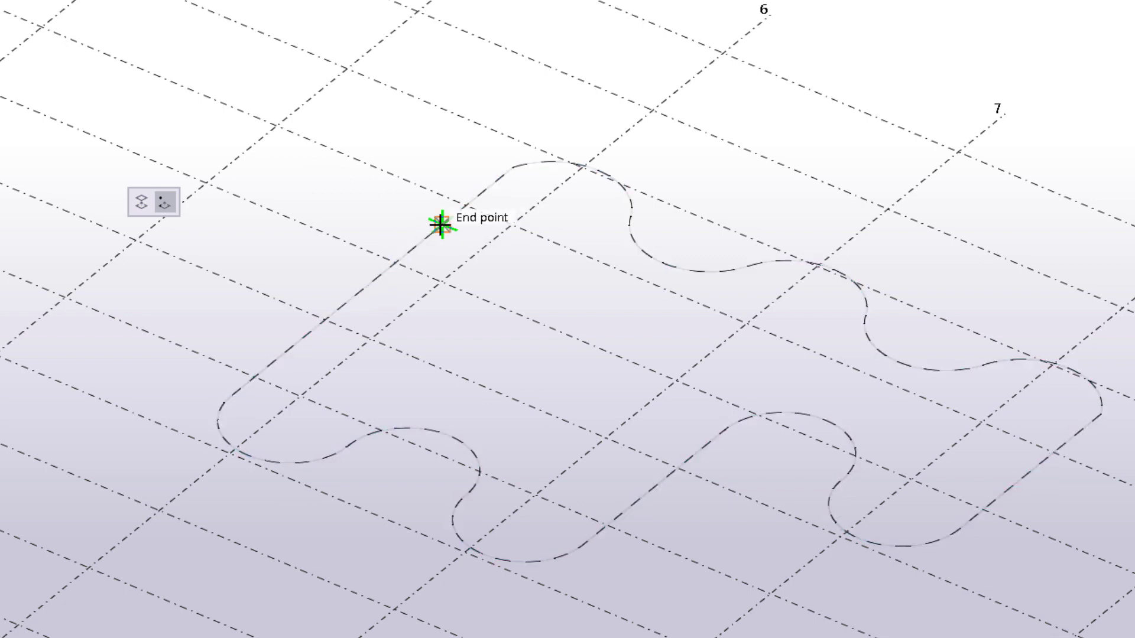
pyautogui.click(409, 211)
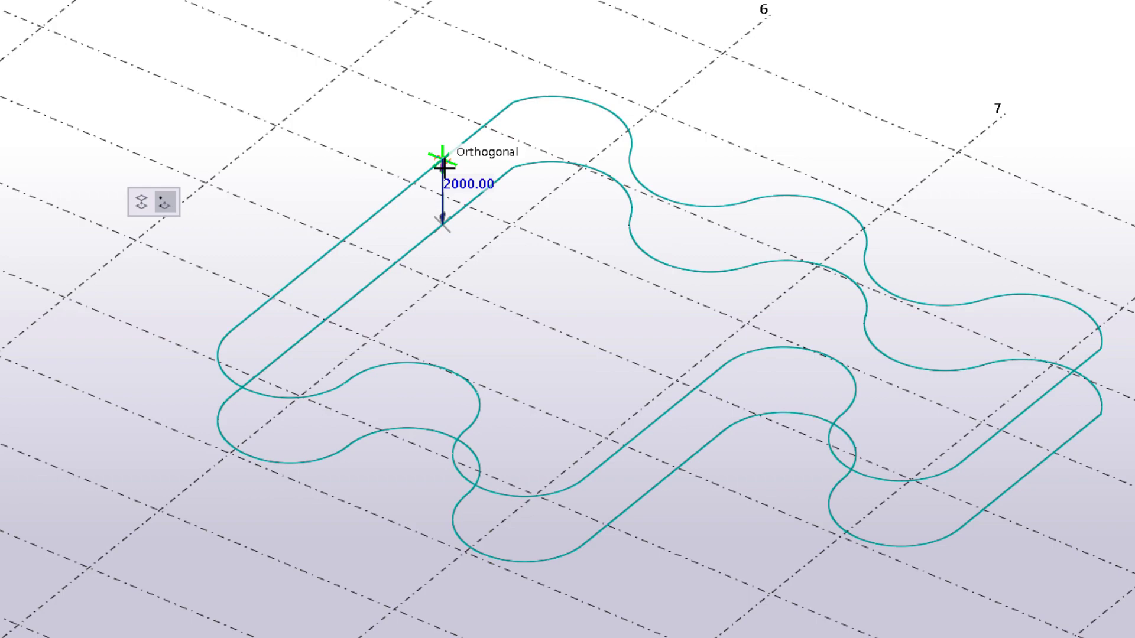
pyautogui.click(443, 167)
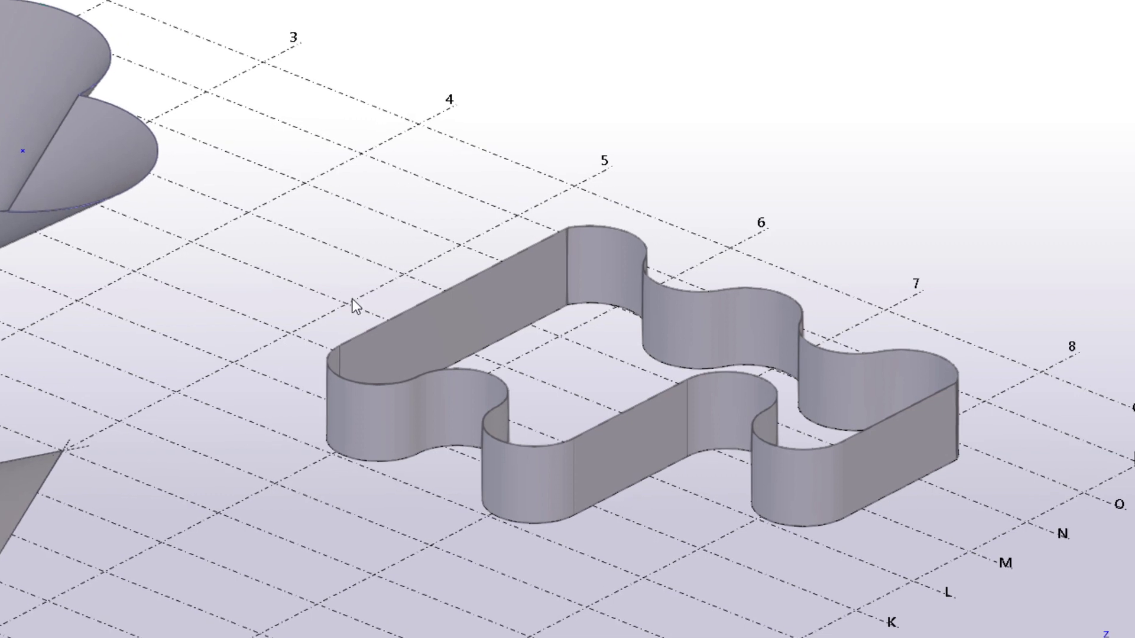
# Raise the wall plate's top by 1500 and stretch the twisted plate's corner 6000.00 to a grid intersection.
pyautogui.click(370, 332)
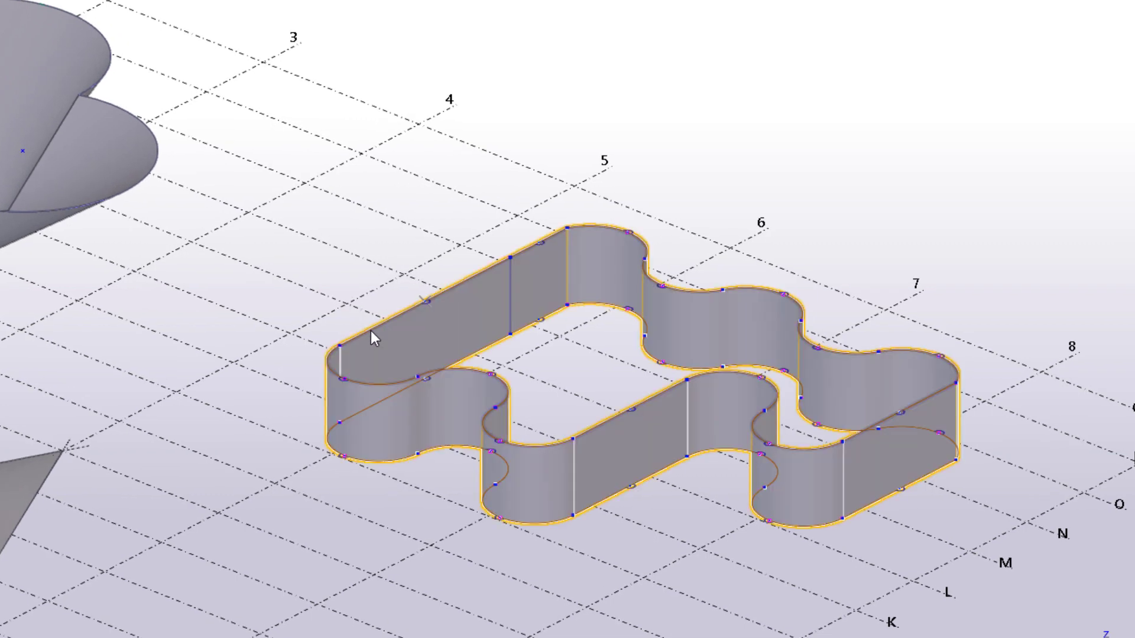
pyautogui.moveTo(371, 330); pyautogui.dragTo(372, 273)
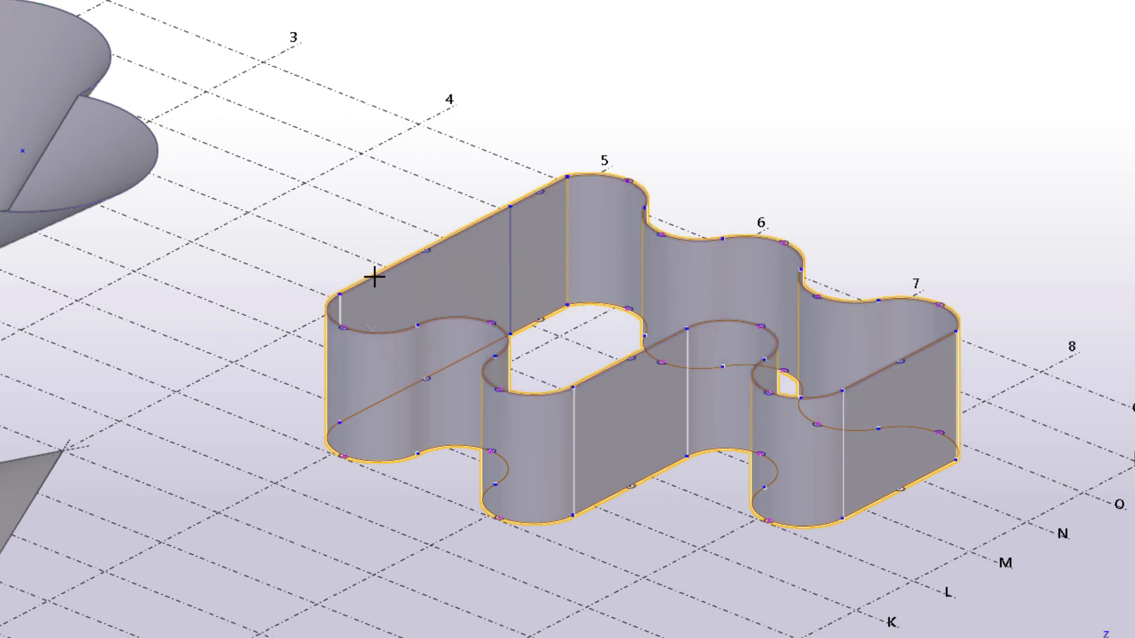
pyautogui.moveTo(375, 274); pyautogui.dragTo(853, 208, button='middle')
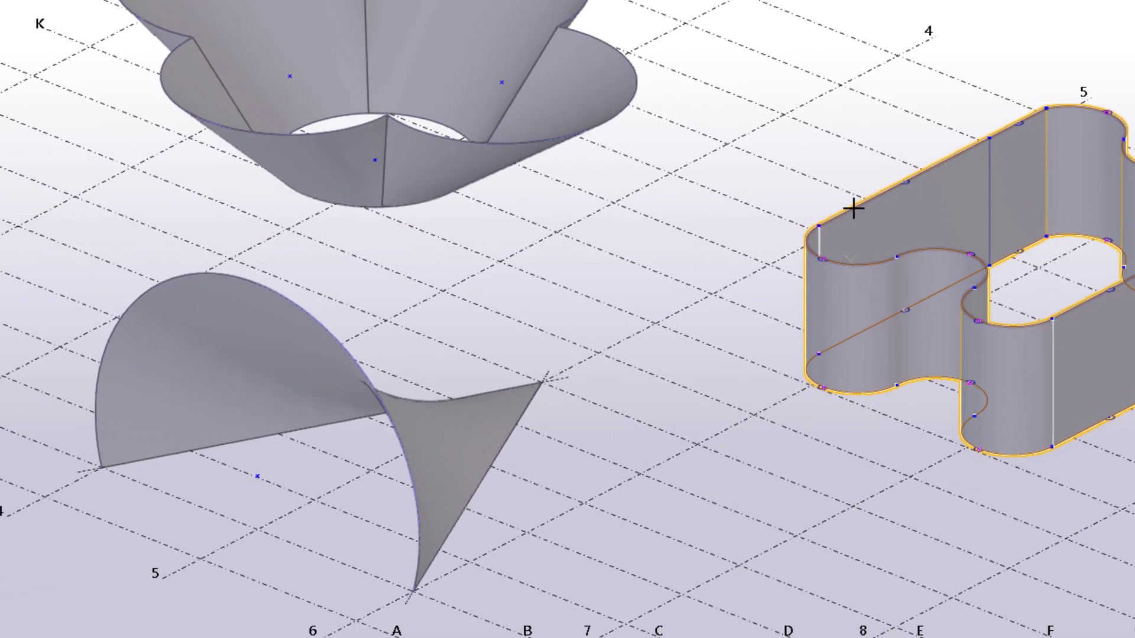
pyautogui.click(538, 385)
pyautogui.moveTo(543, 381); pyautogui.dragTo(654, 324)
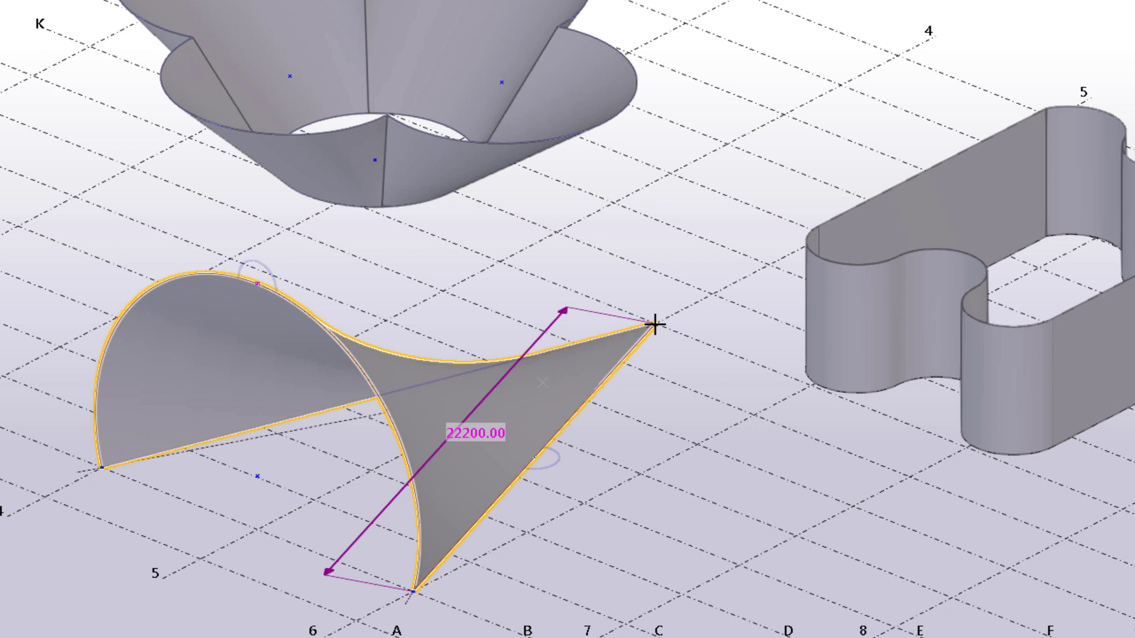
# Change the lofted plate's arc radius to 7700.
pyautogui.click(258, 285)
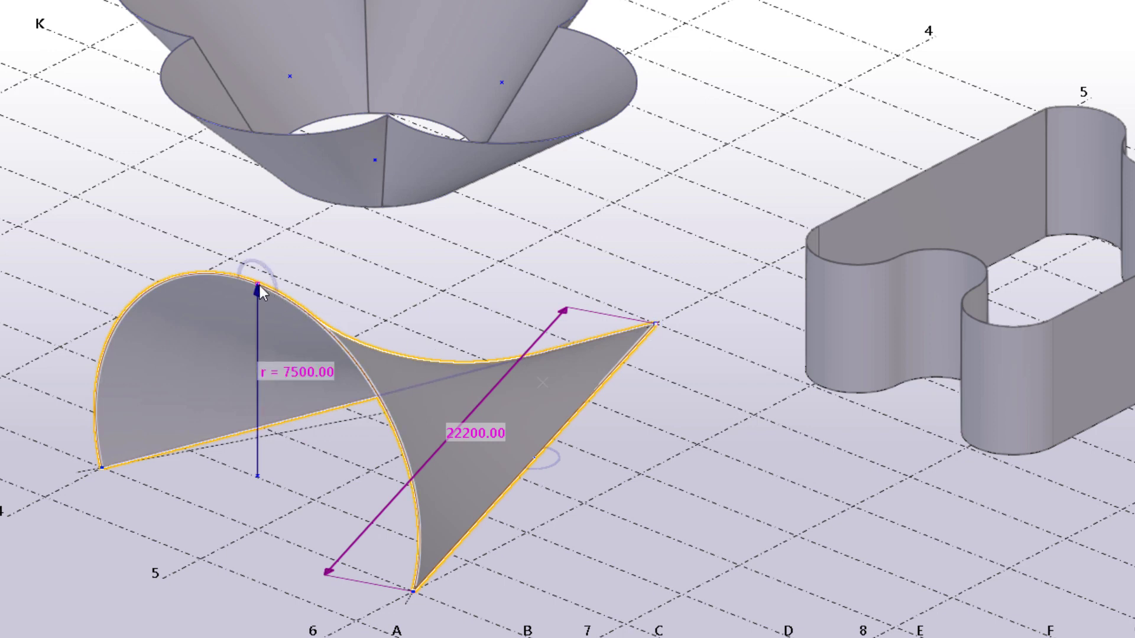
pyautogui.click(310, 370)
pyautogui.write('7700')
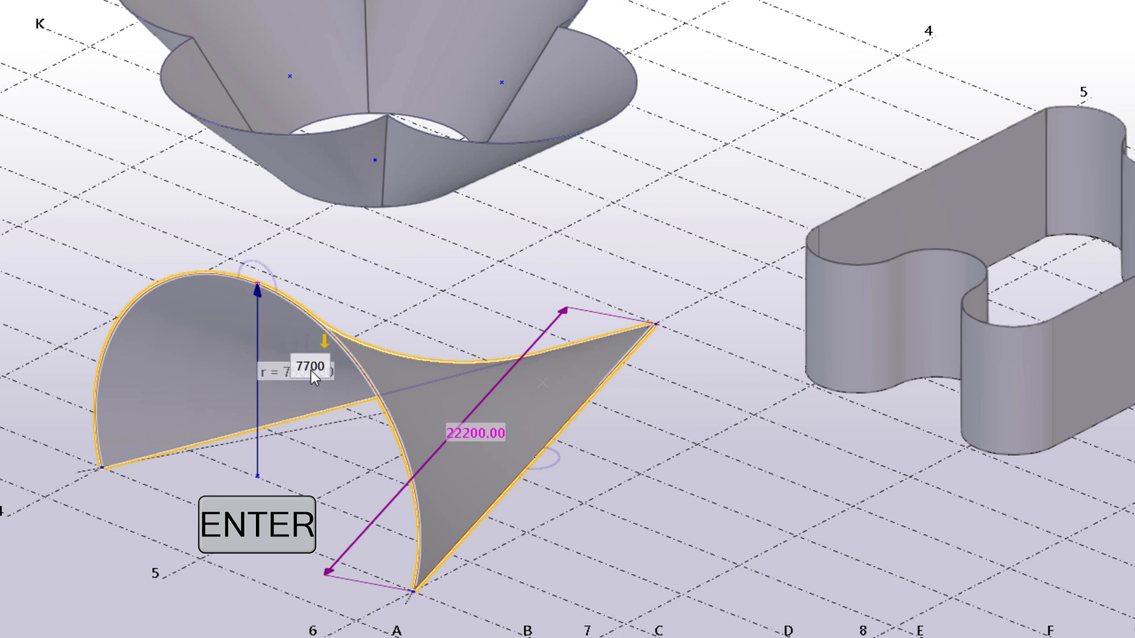
pyautogui.press('Return')
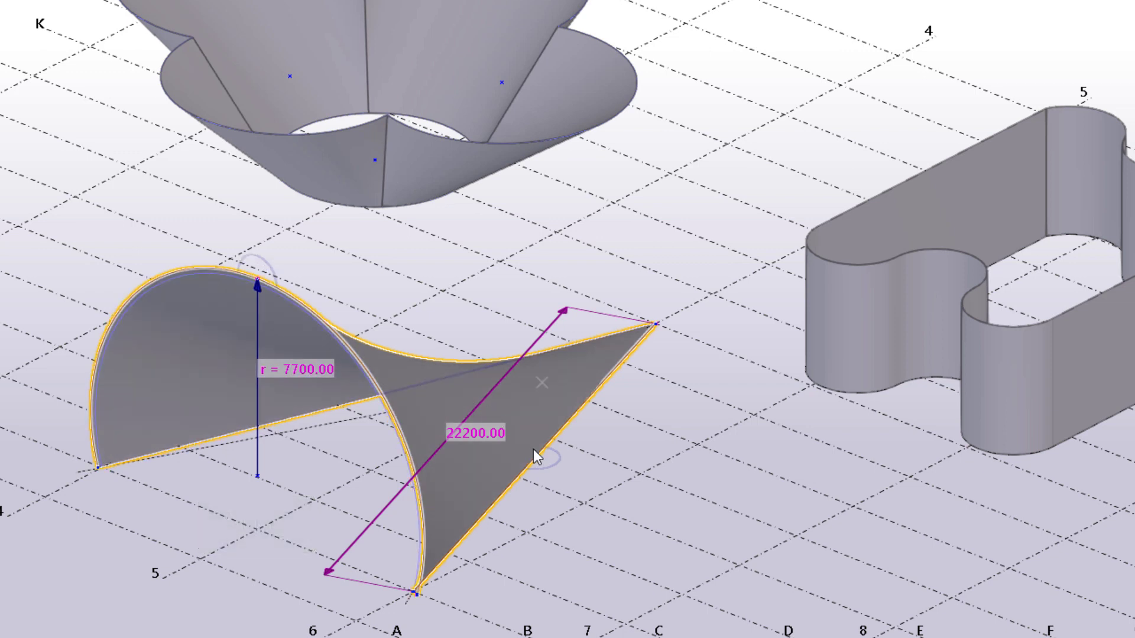
# Kink the straight edge into two segments and curve the bottom edge to radius 9801.15.
pyautogui.moveTo(534, 456); pyautogui.dragTo(641, 472)
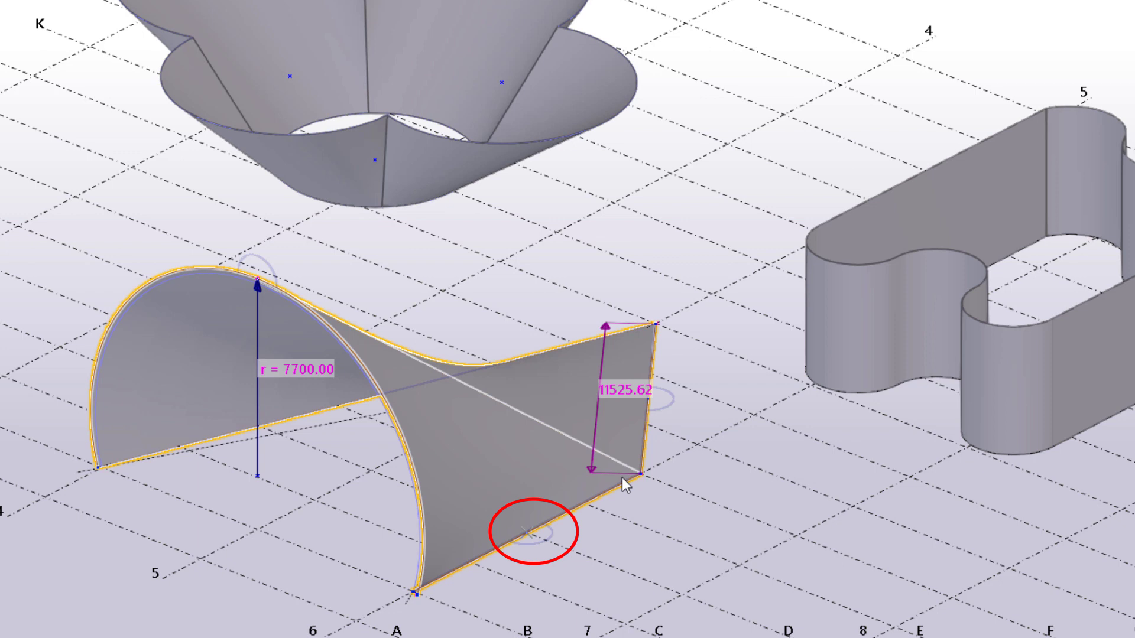
pyautogui.moveTo(541, 533)
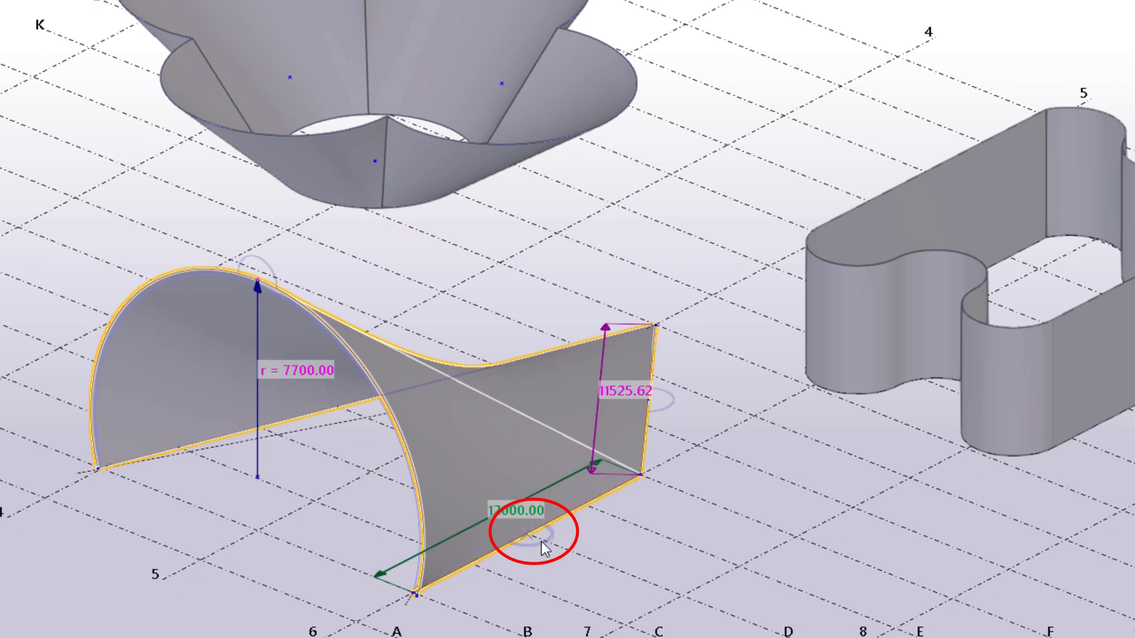
pyautogui.moveTo(545, 547); pyautogui.dragTo(554, 556)
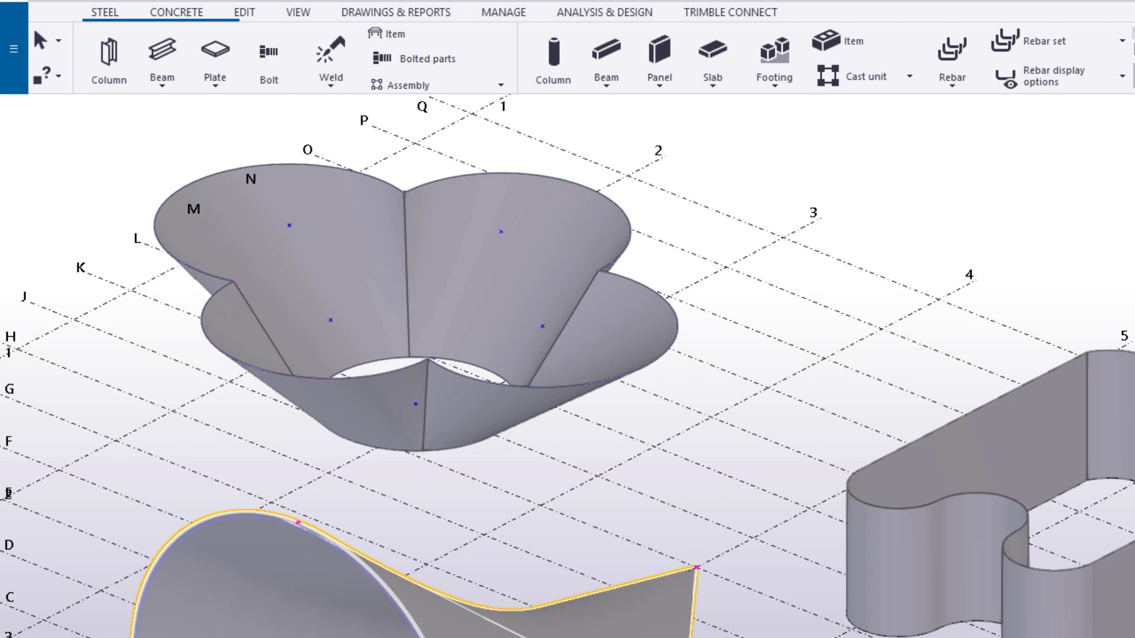
# Split the upper-right funnel panel into two parts from its top edge midpoint.
pyautogui.click(249, 23)
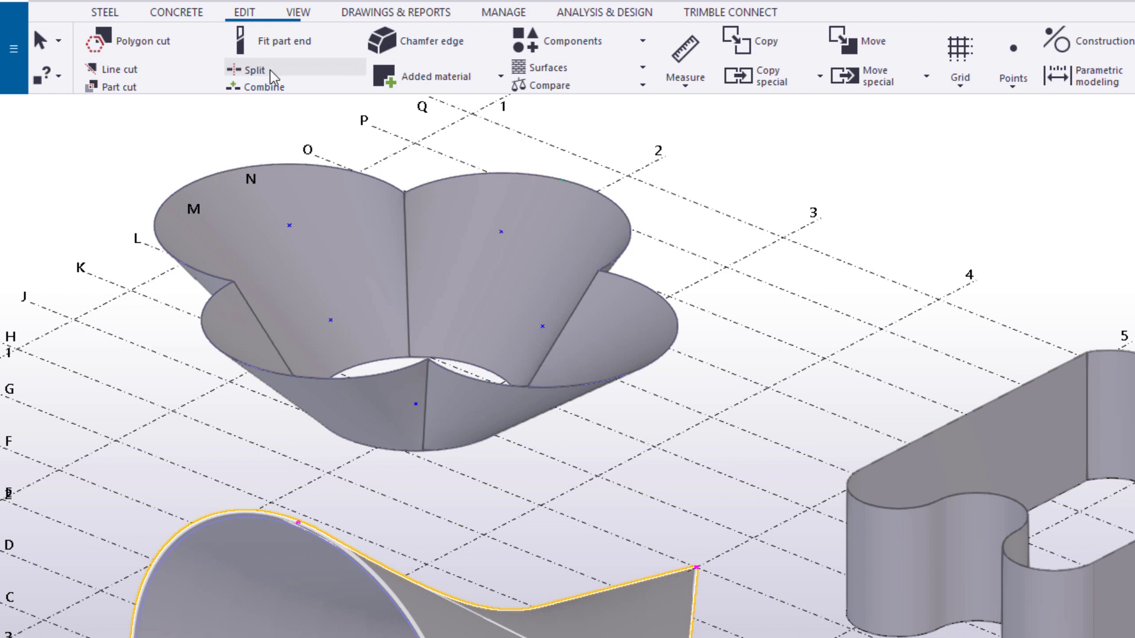
pyautogui.click(271, 70)
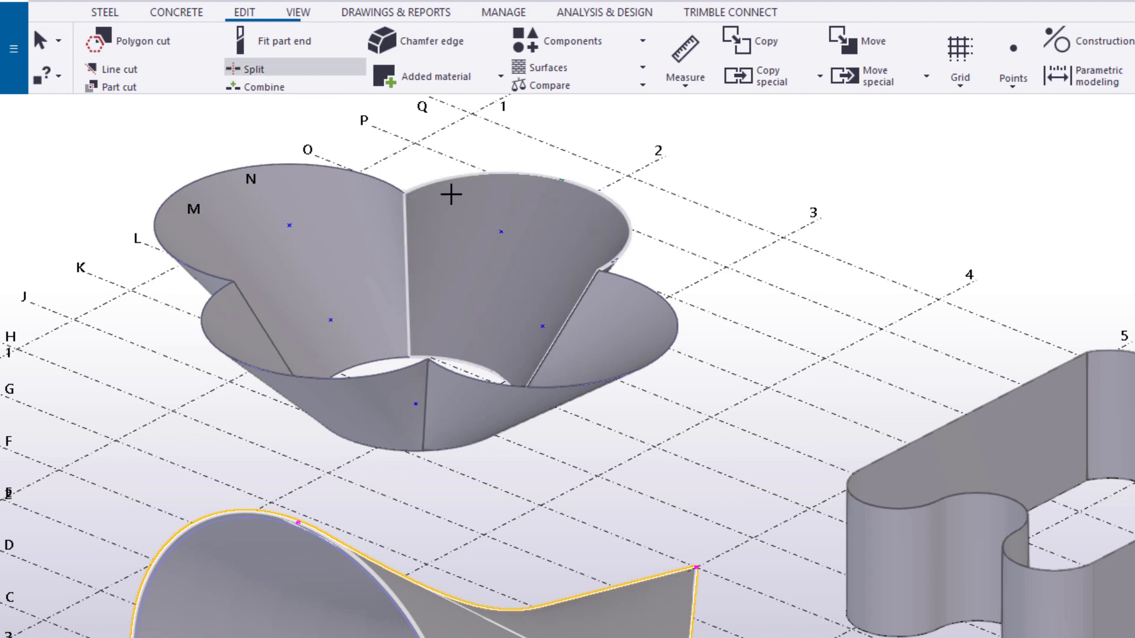
pyautogui.click(451, 195)
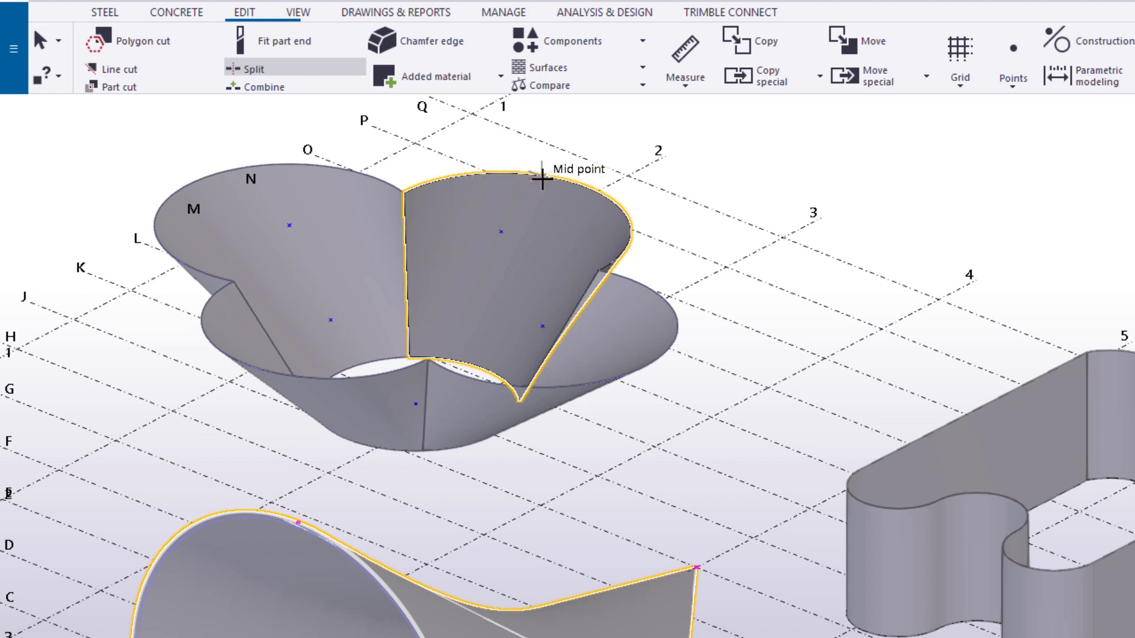
pyautogui.click(542, 179)
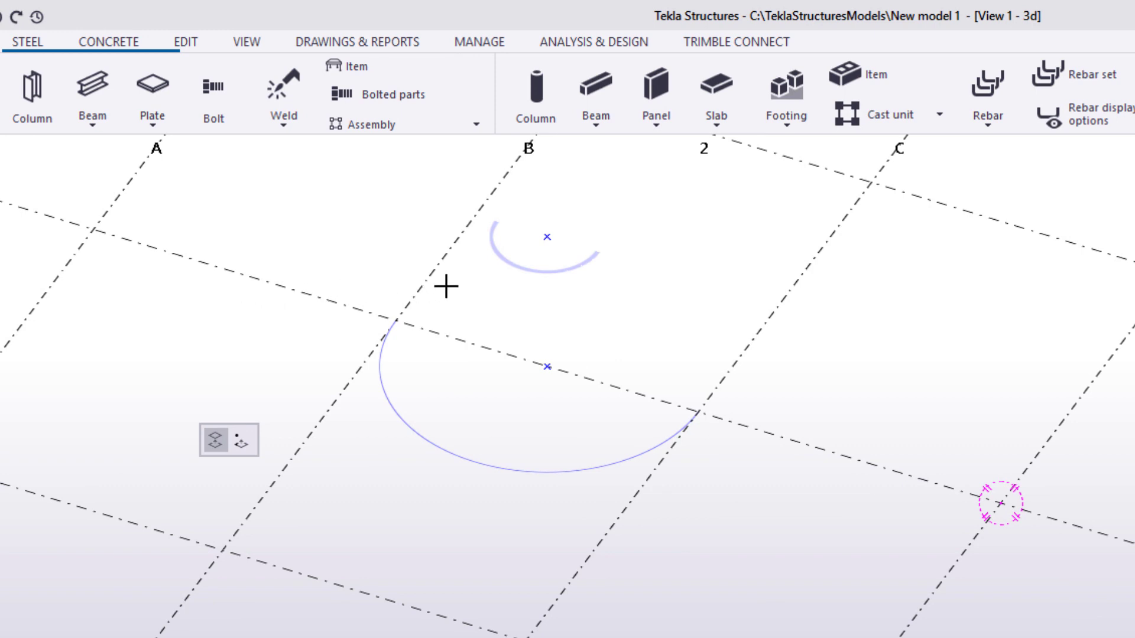
# Abandon the twisted loft preview and swap the ends of the large construction arc.
pyautogui.click(515, 266)
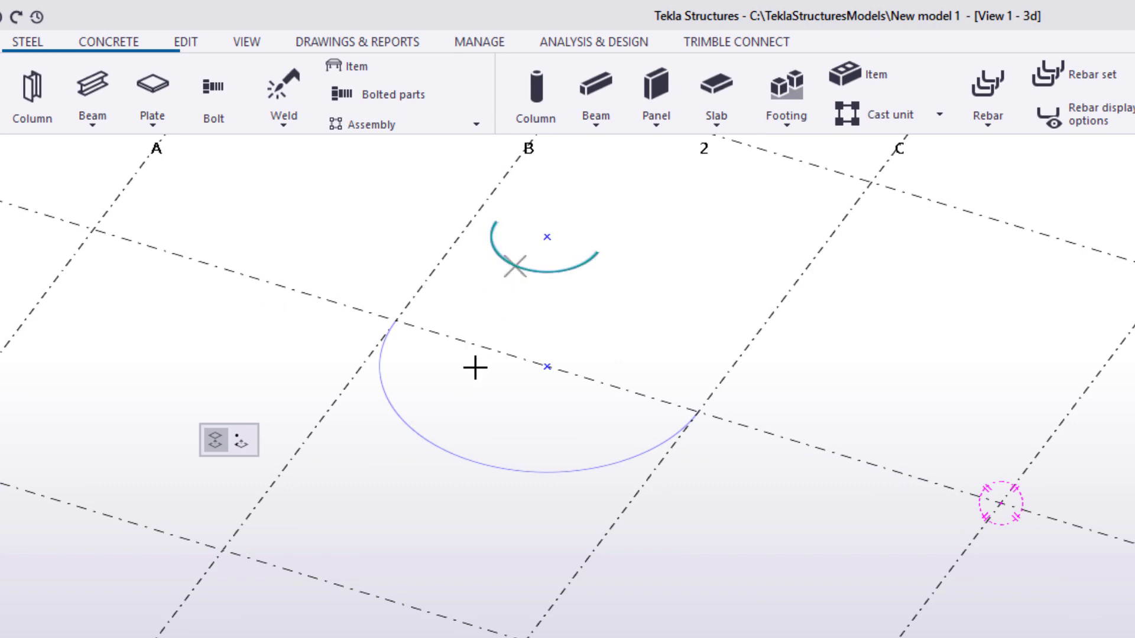
pyautogui.click(428, 436)
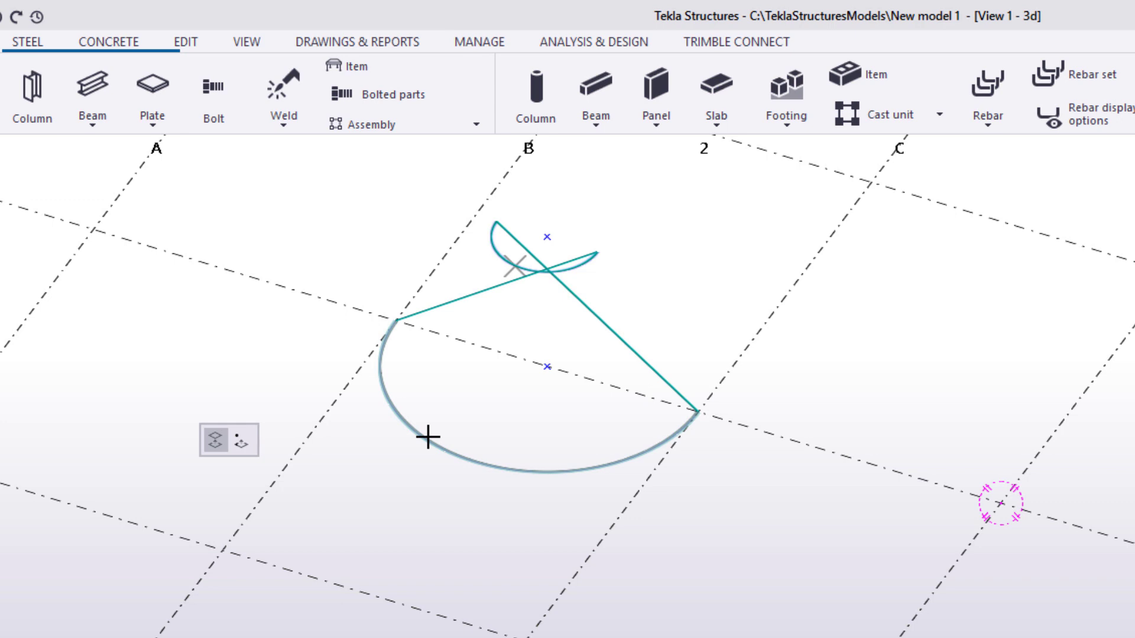
pyautogui.click(427, 437)
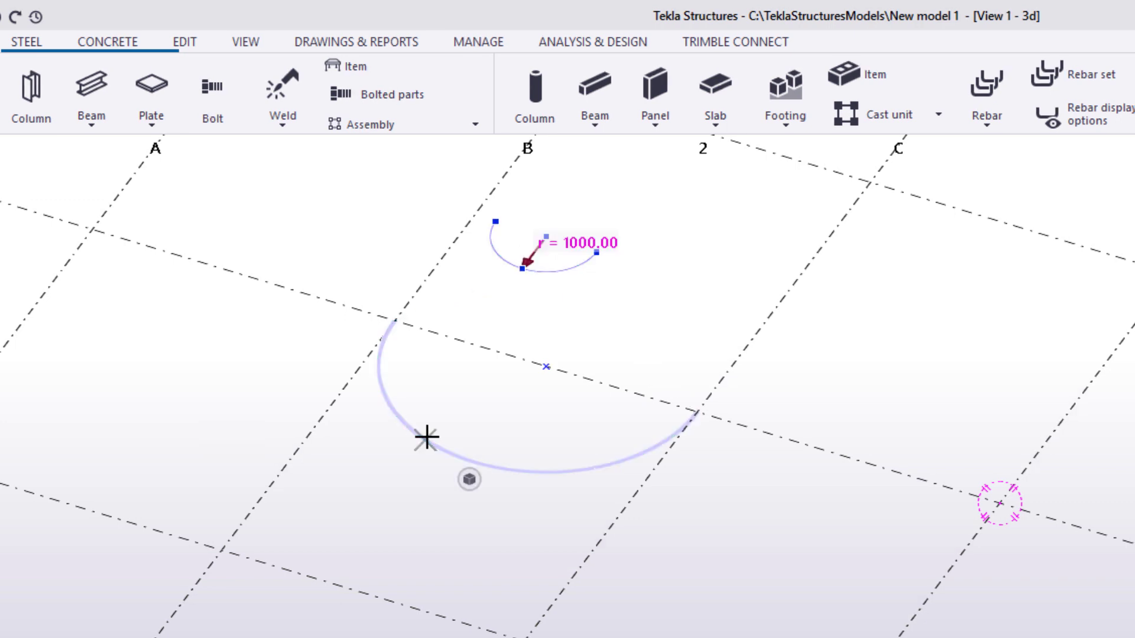
pyautogui.click(490, 342)
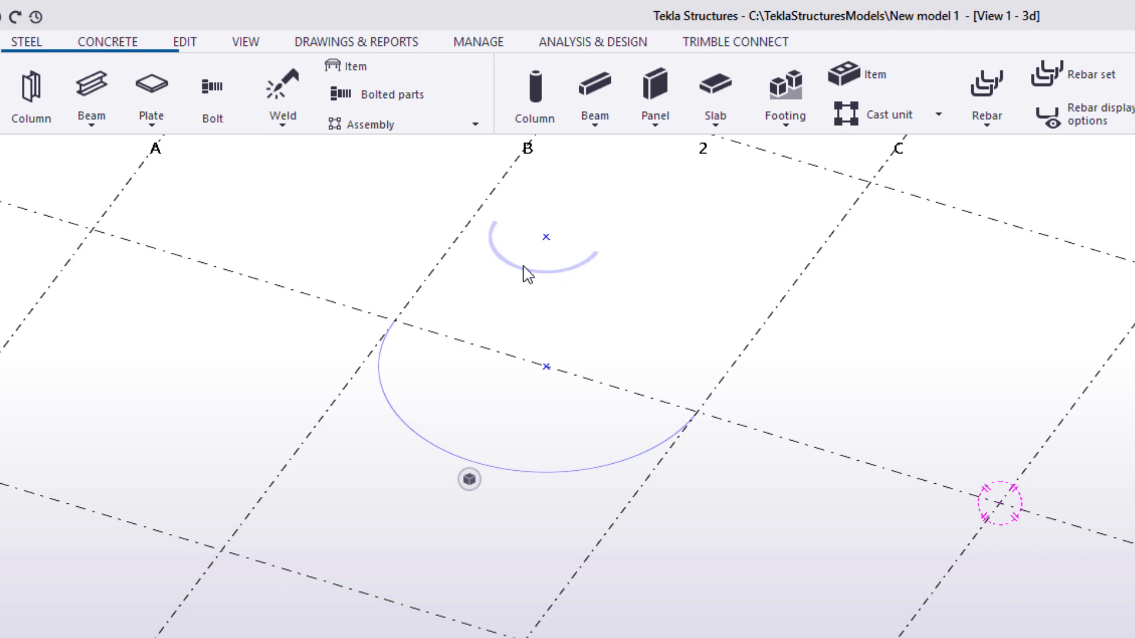
pyautogui.click(469, 479)
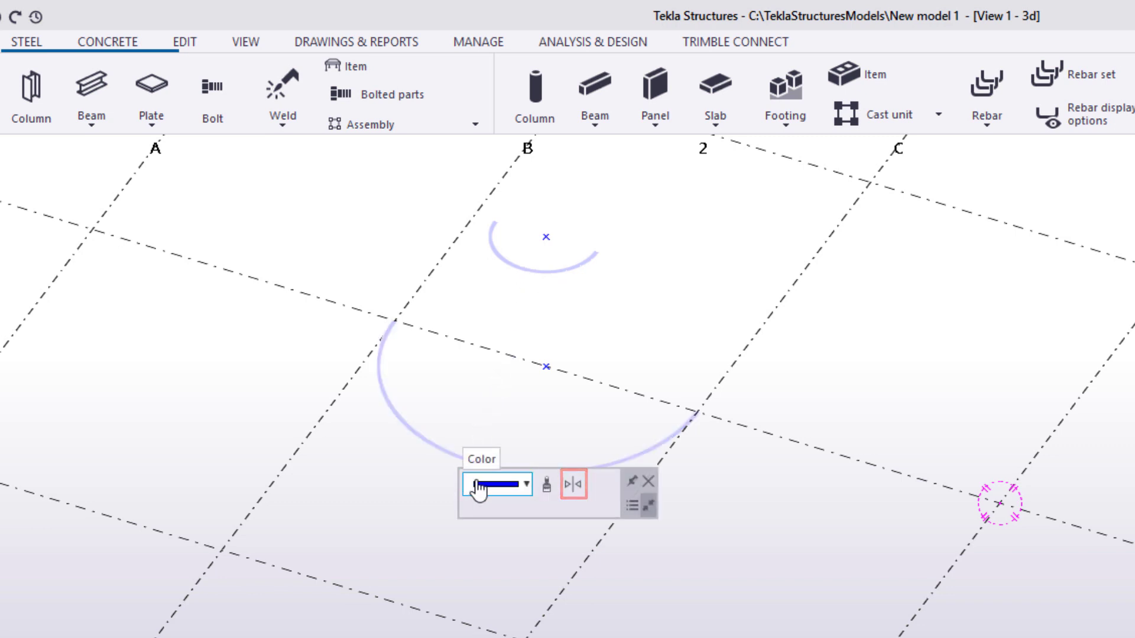
pyautogui.click(572, 485)
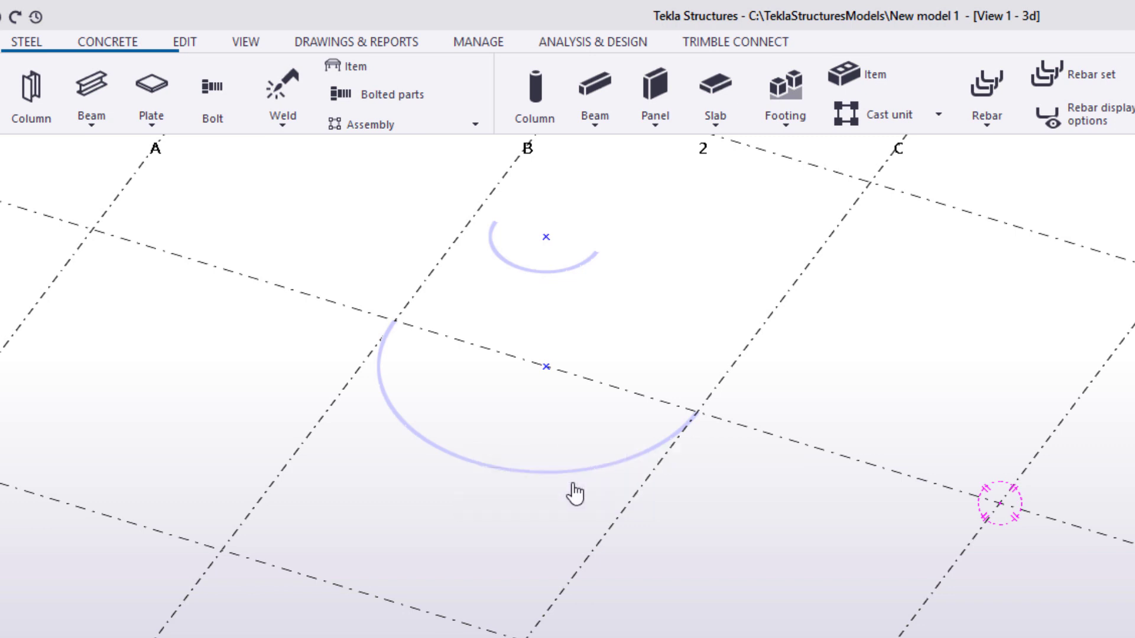
# Loft an untwisted cone-shaped plate between the small arc and the large arc.
pyautogui.click(160, 118)
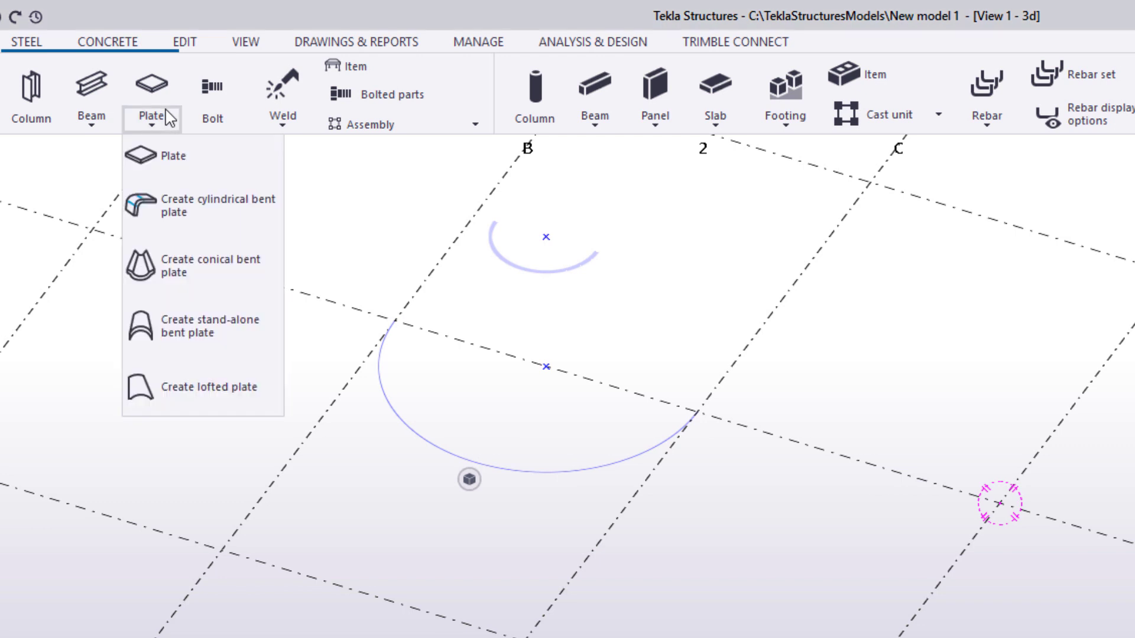
pyautogui.click(235, 390)
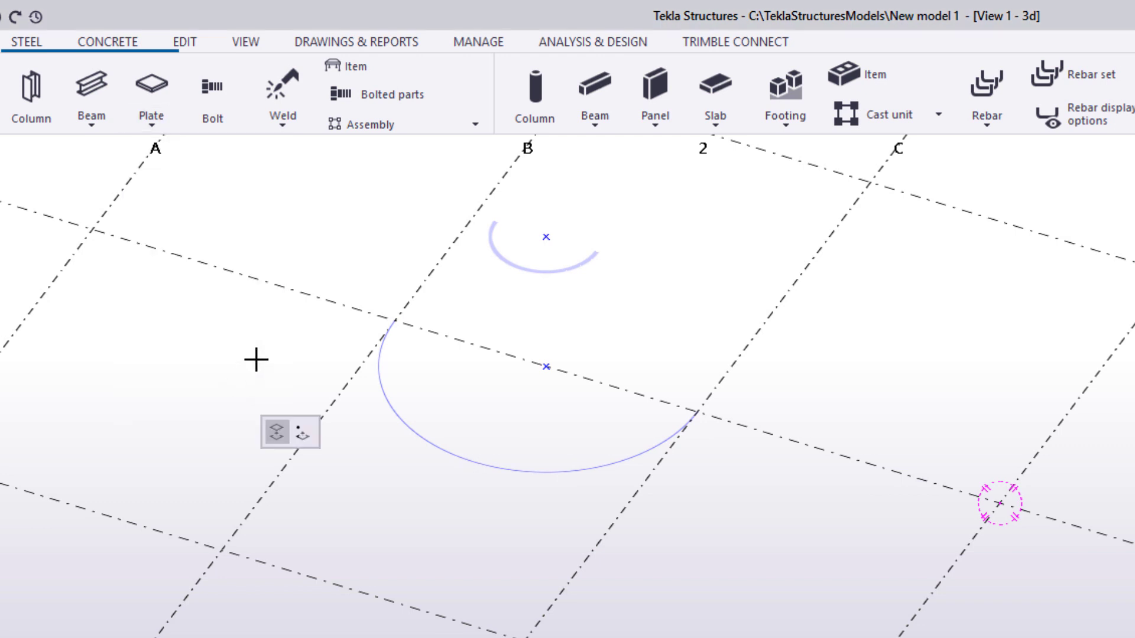
pyautogui.click(496, 258)
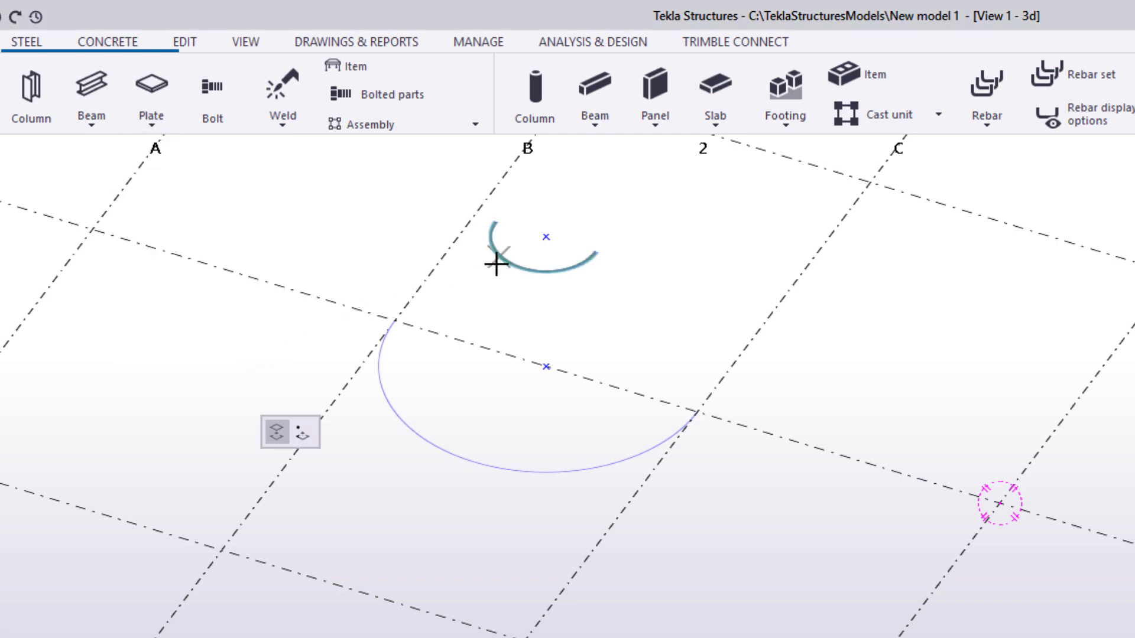
pyautogui.click(407, 426)
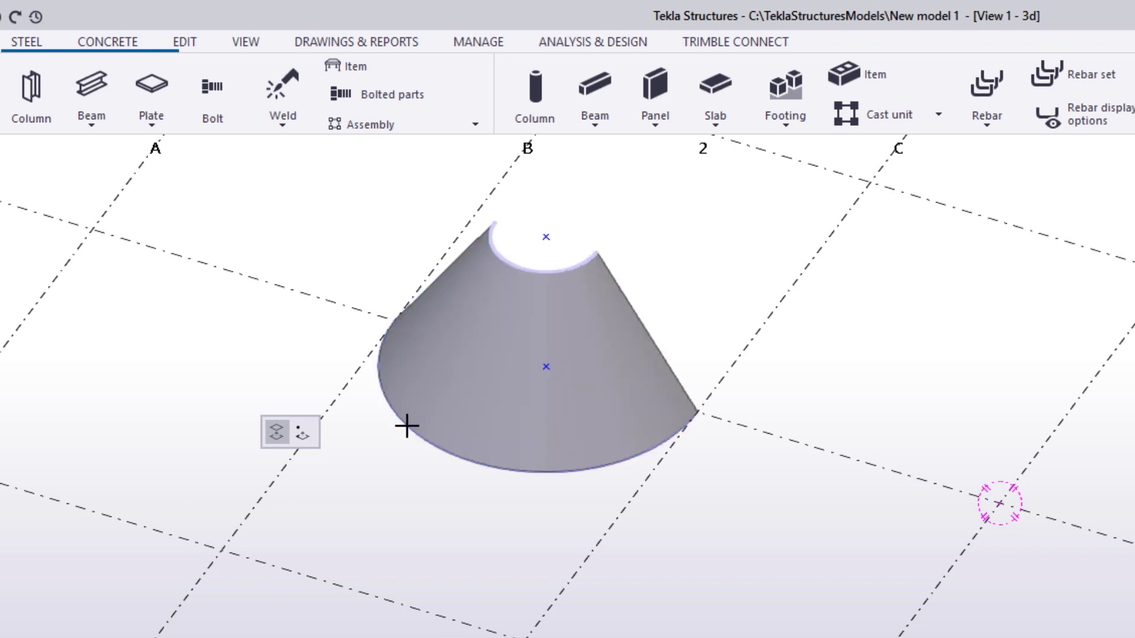